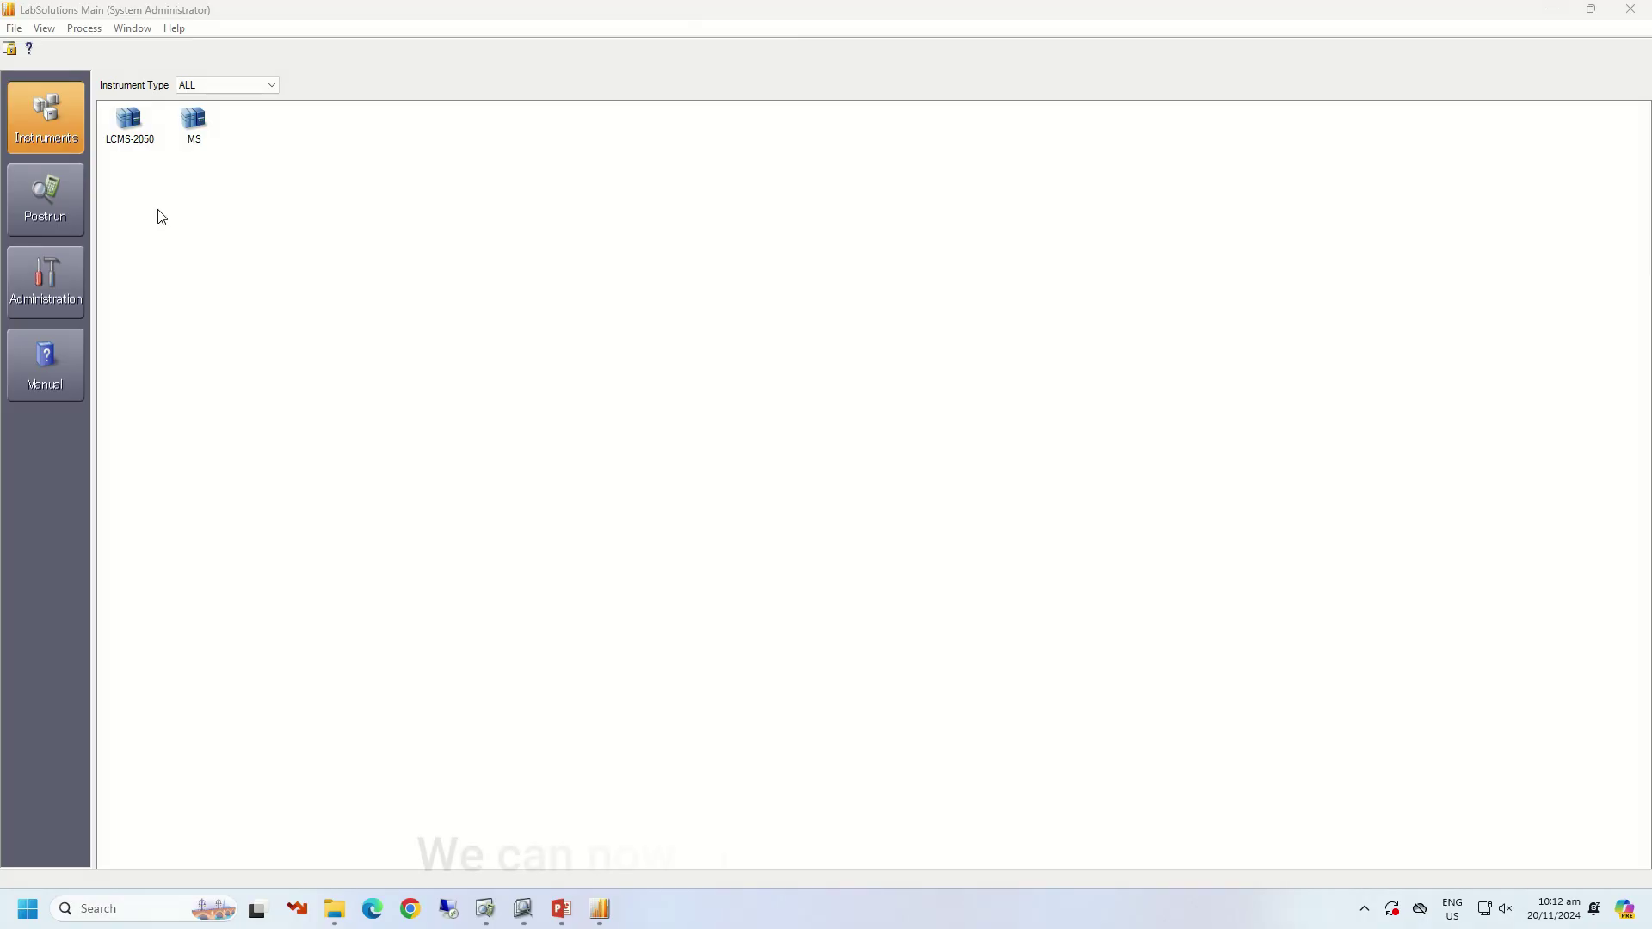
- Launch LCMS-2050 Realtime Analysis and show the Main options in the left bar
{"action": "left_click", "coordinate": [132, 129]}
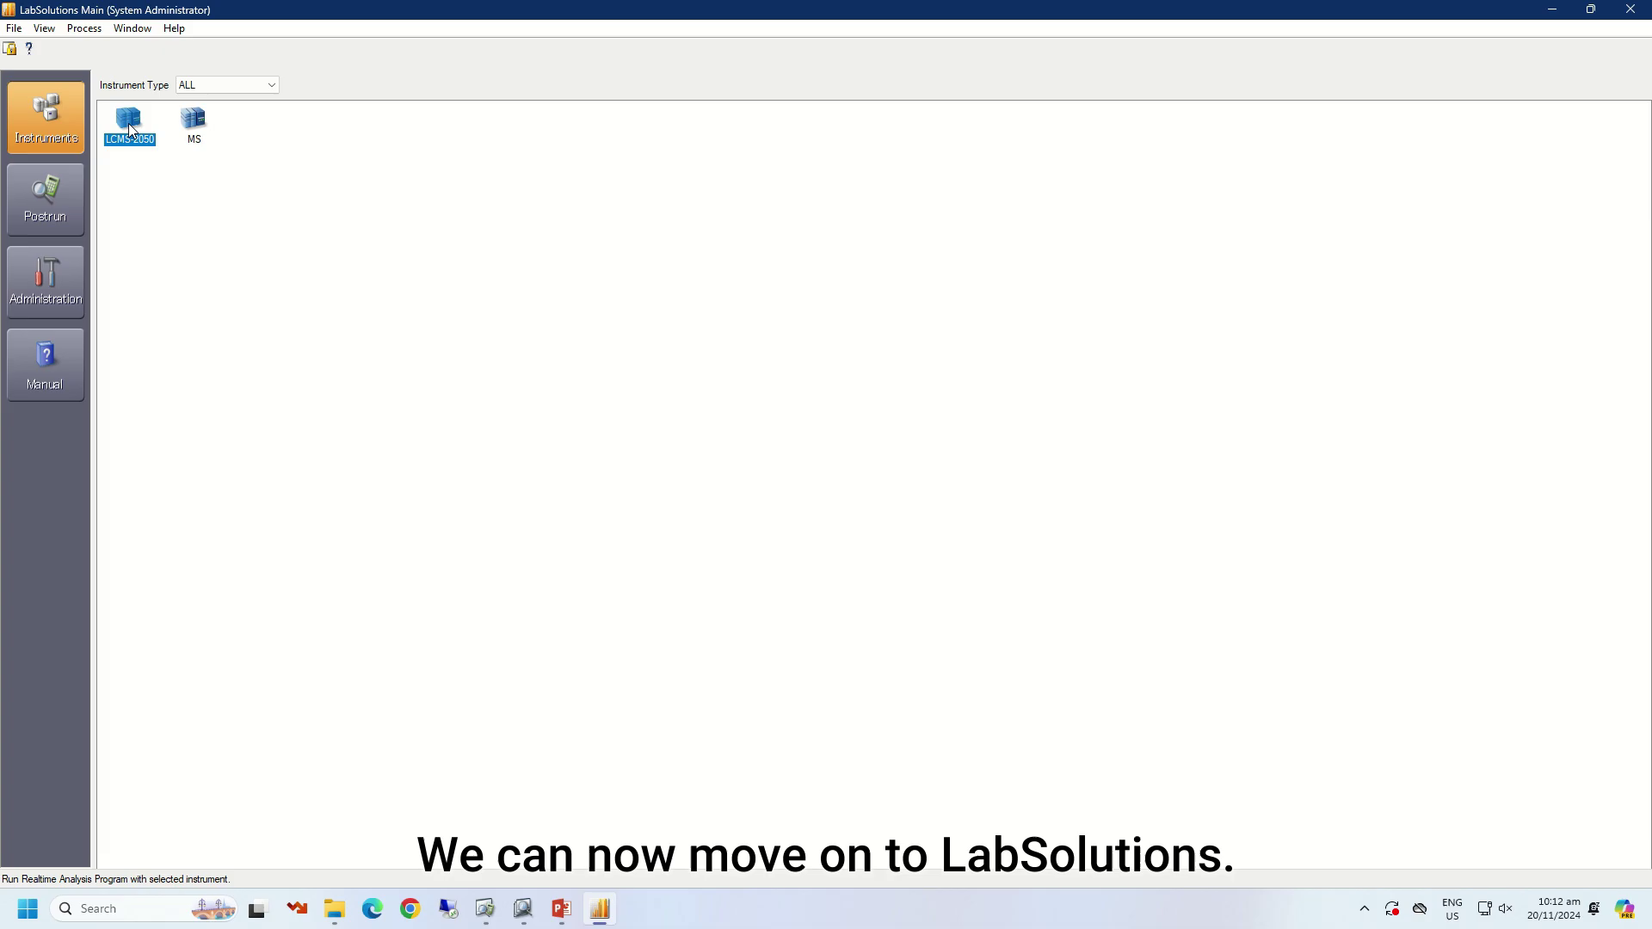
{"action": "double_click", "coordinate": [131, 130]}
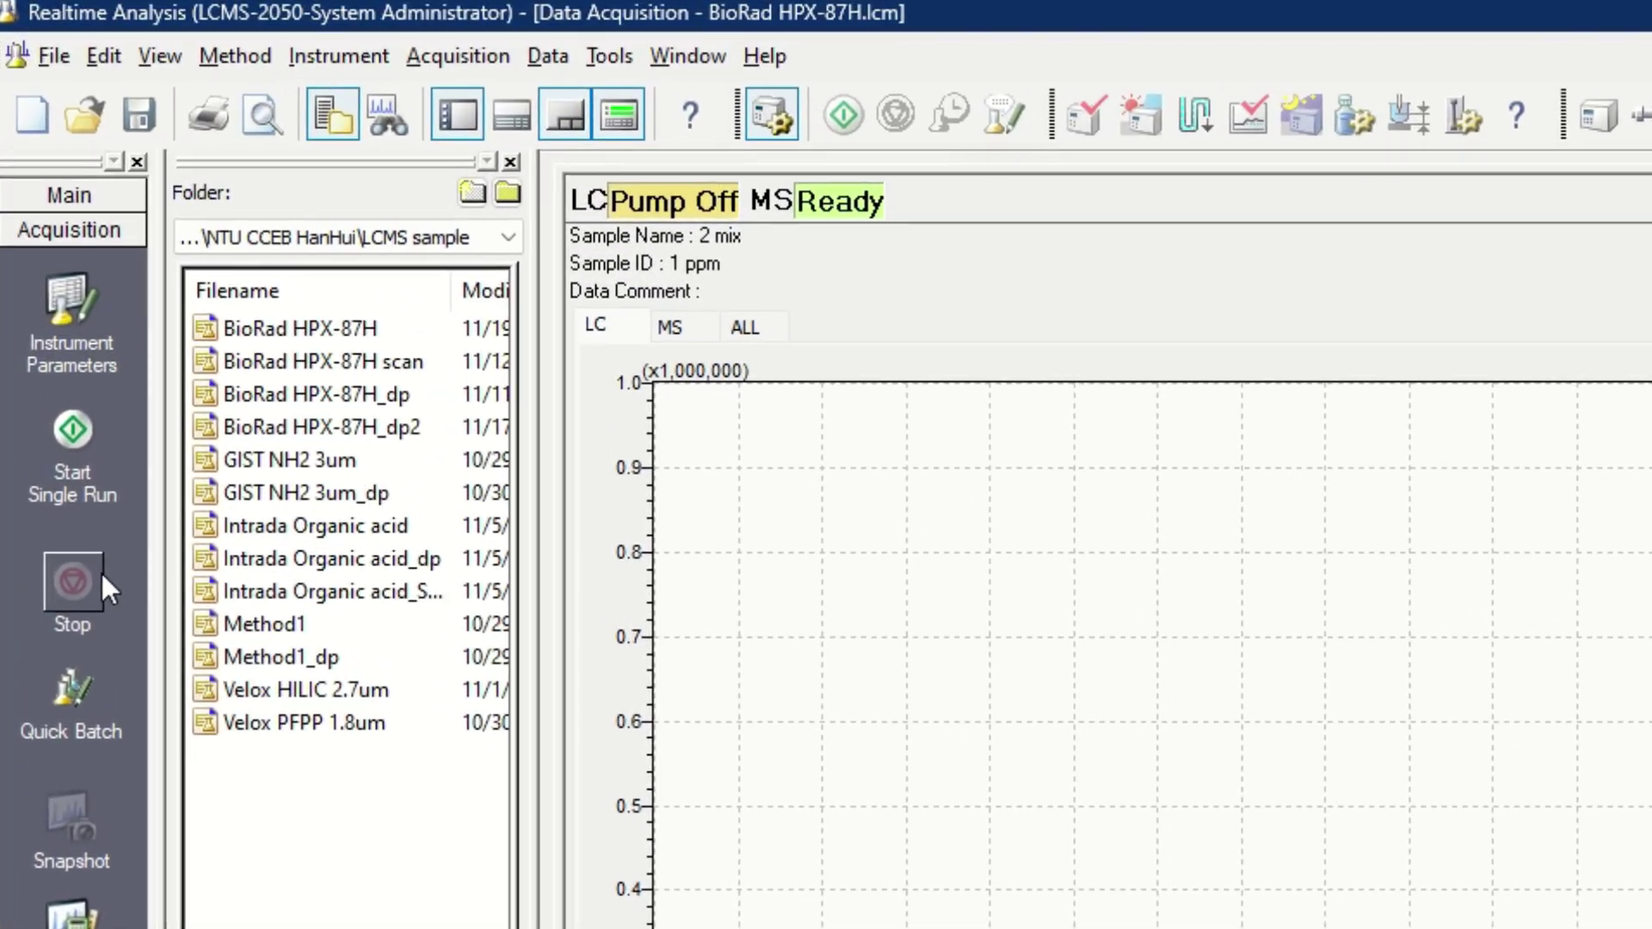
{"action": "left_click", "coordinate": [86, 209]}
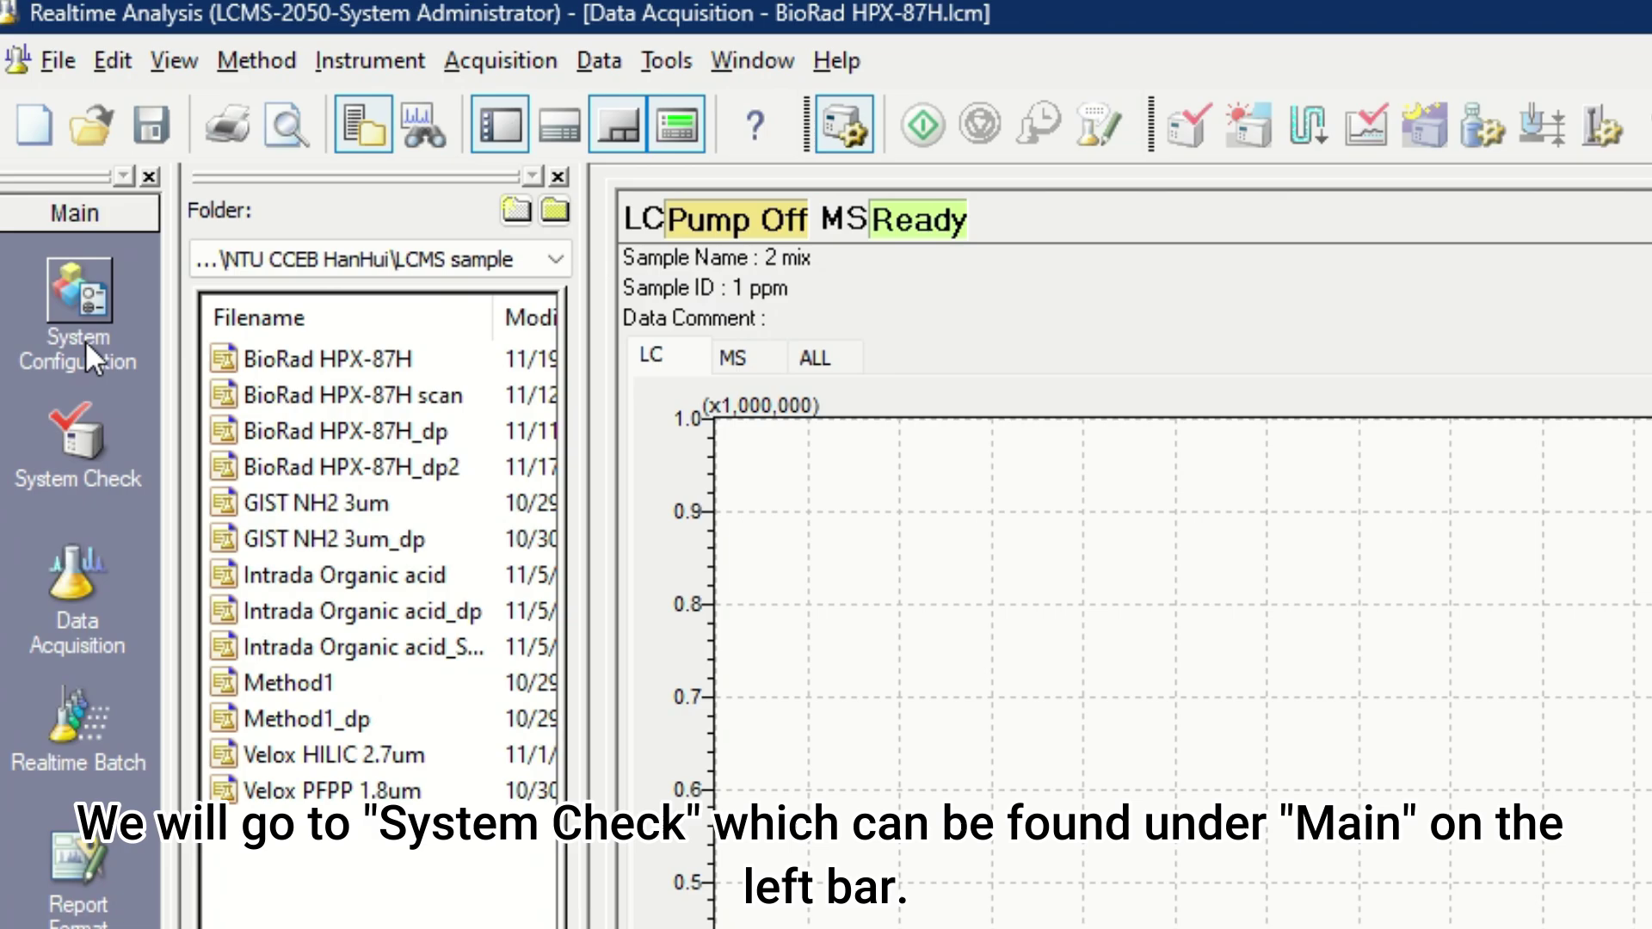
- In System Check, set MS Auto Tuning to 'Always perform'
{"action": "left_click", "coordinate": [78, 430]}
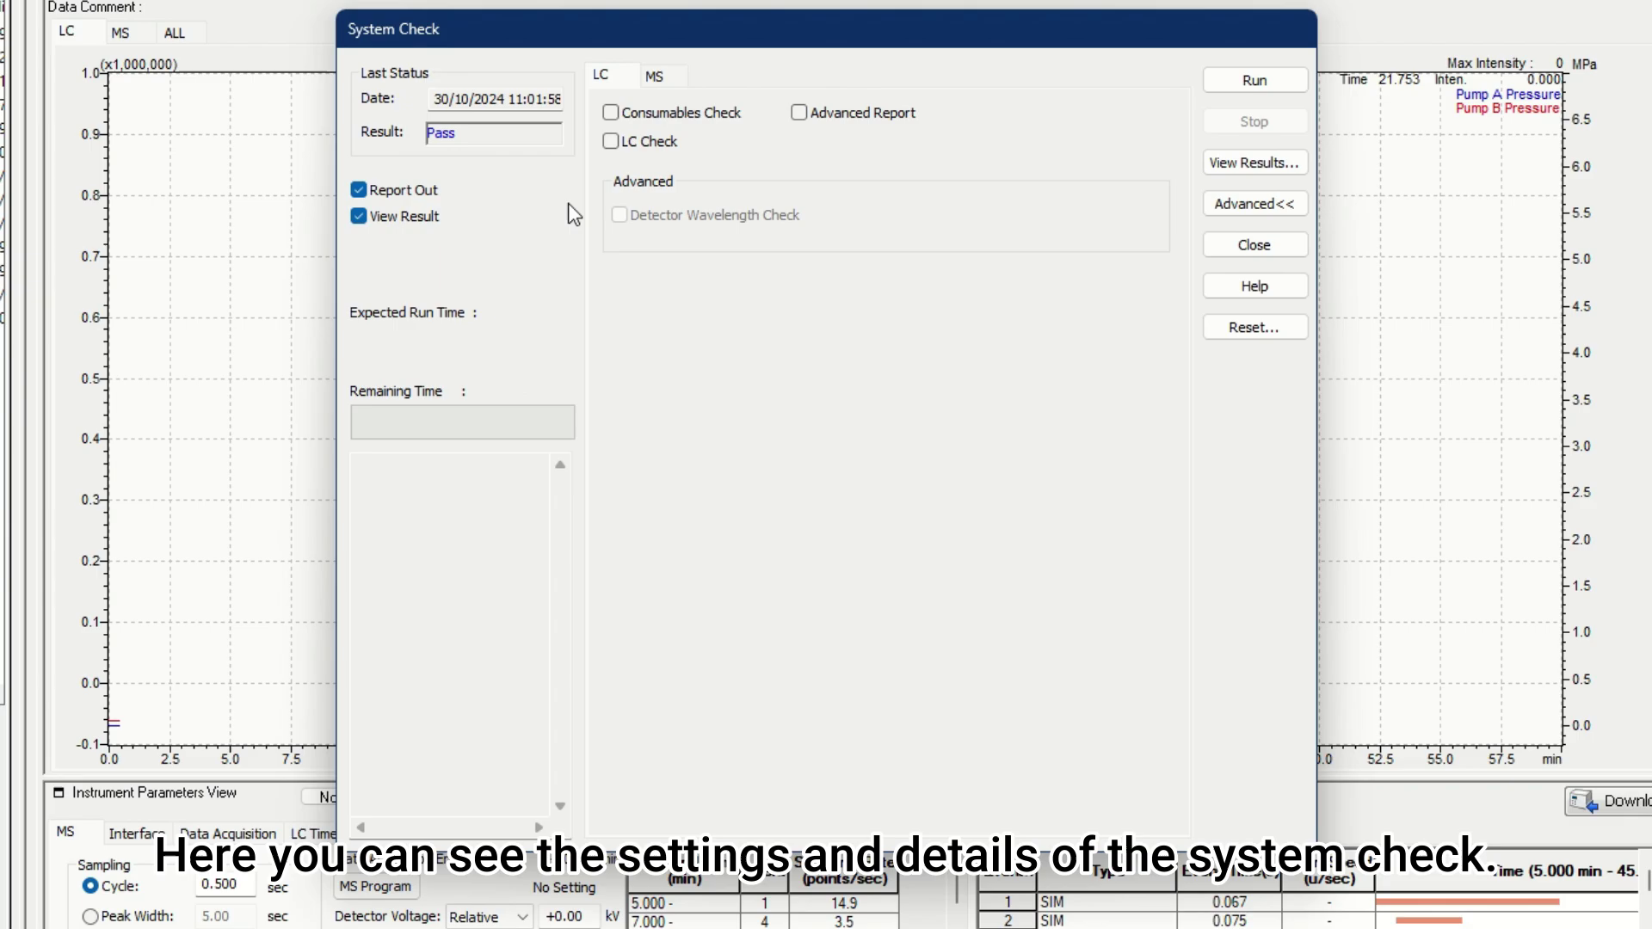
{"action": "left_click", "coordinate": [655, 77]}
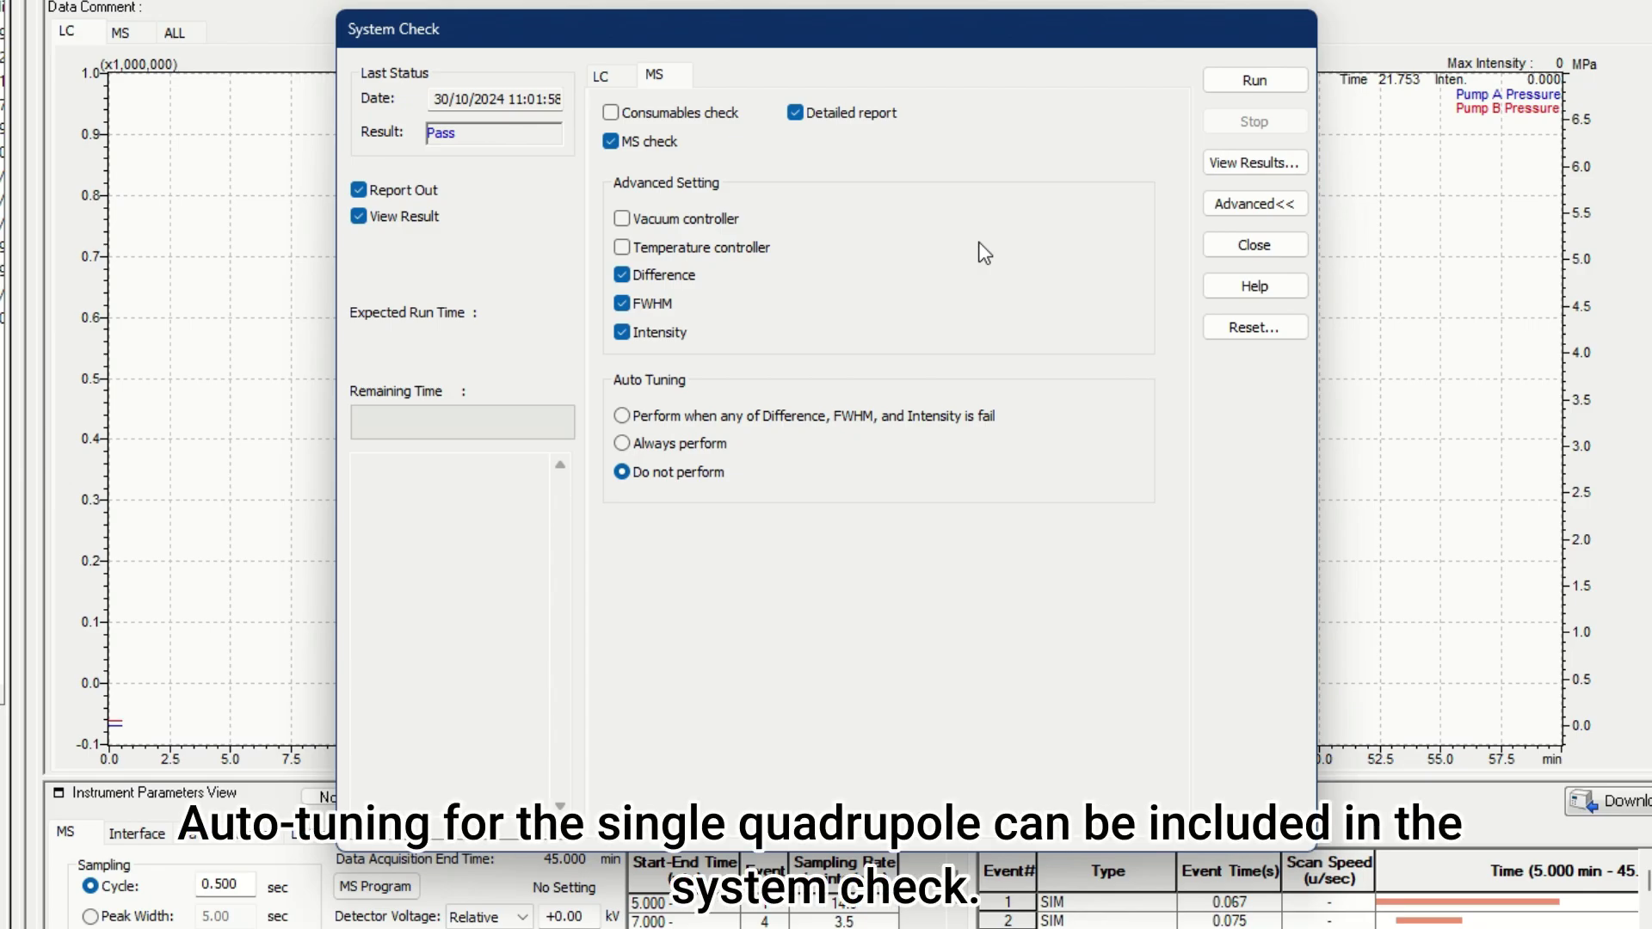
{"action": "left_click", "coordinate": [622, 443]}
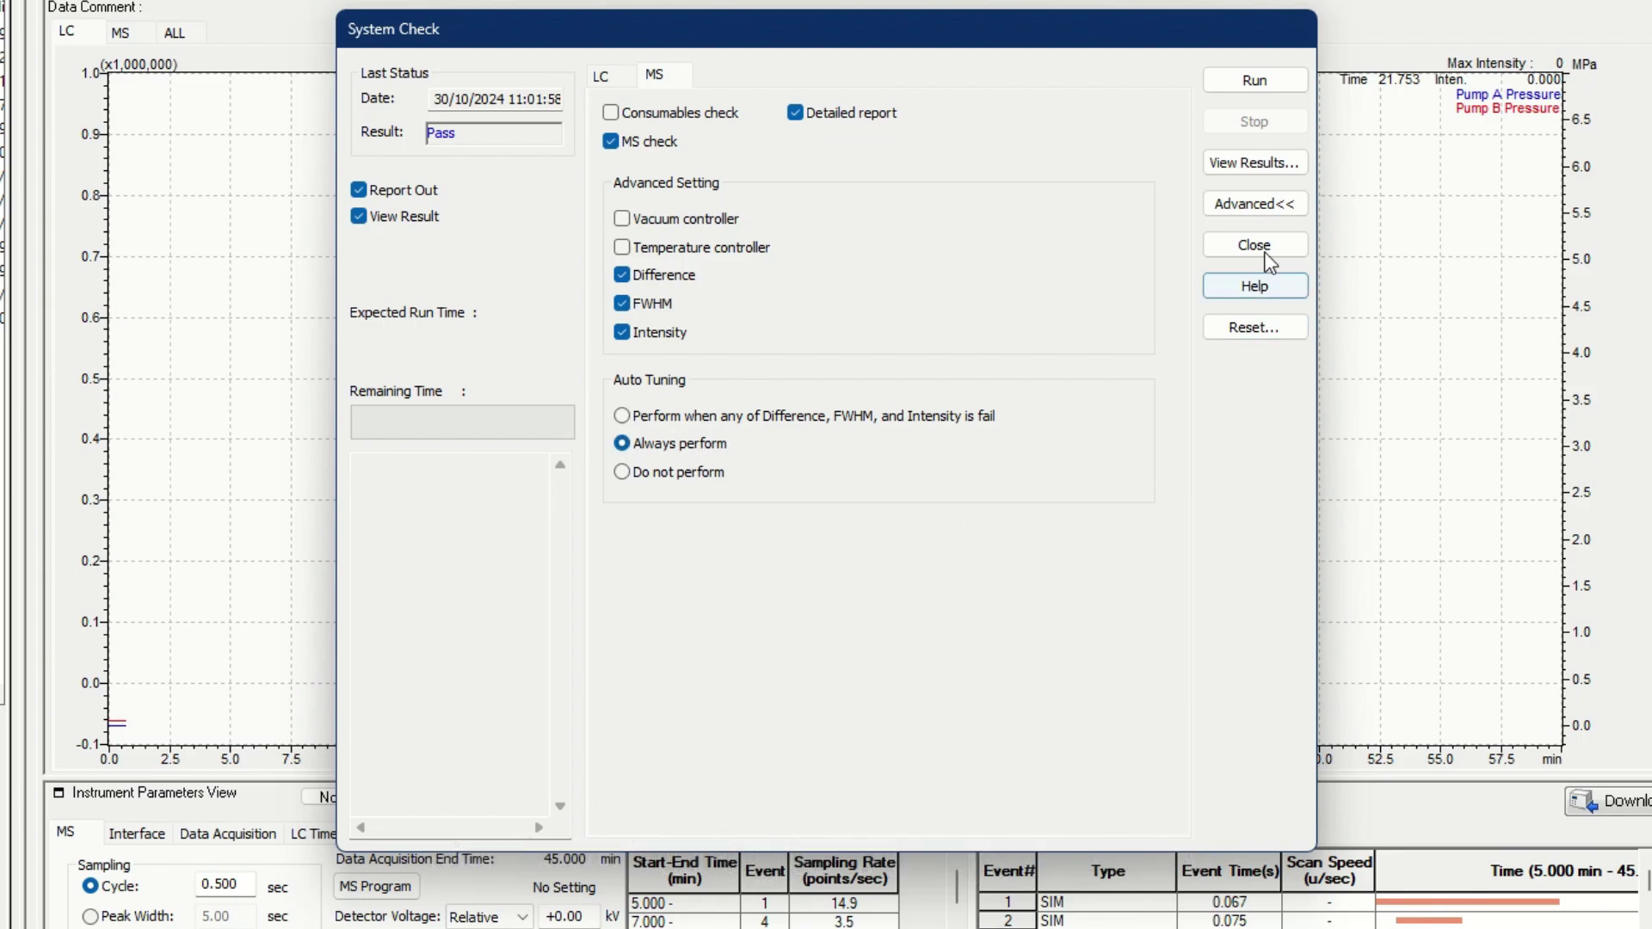
- Open the previous system check results report
{"action": "left_click", "coordinate": [1253, 164]}
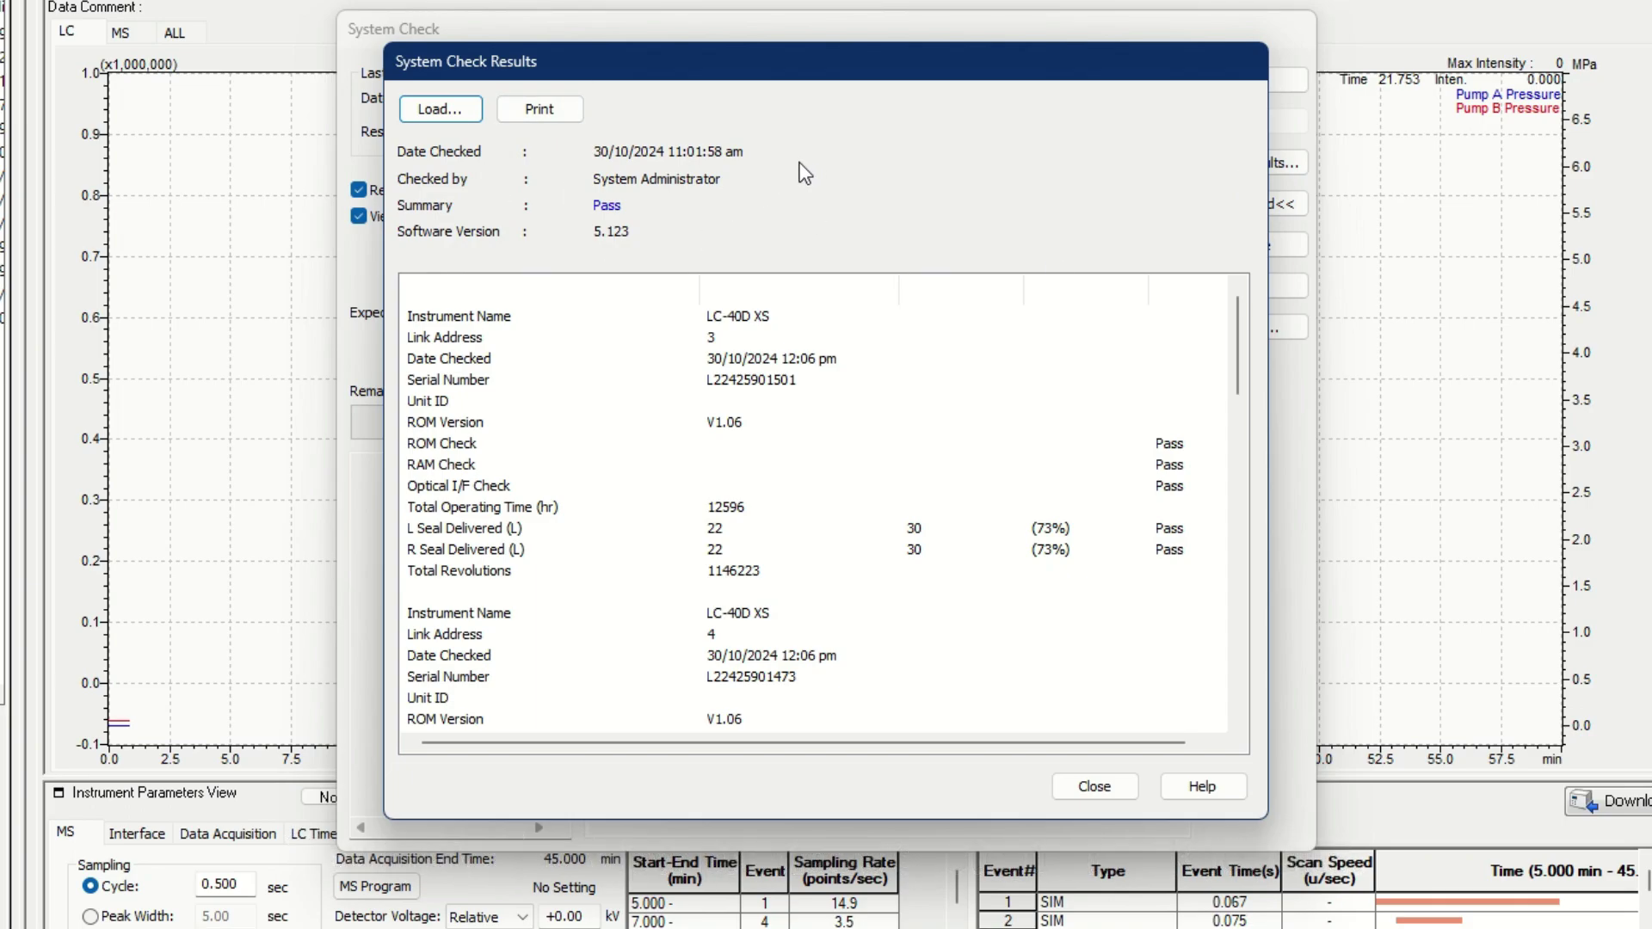
{"action": "left_click_drag", "start_coordinate": [1232, 345], "coordinate": [1236, 323]}
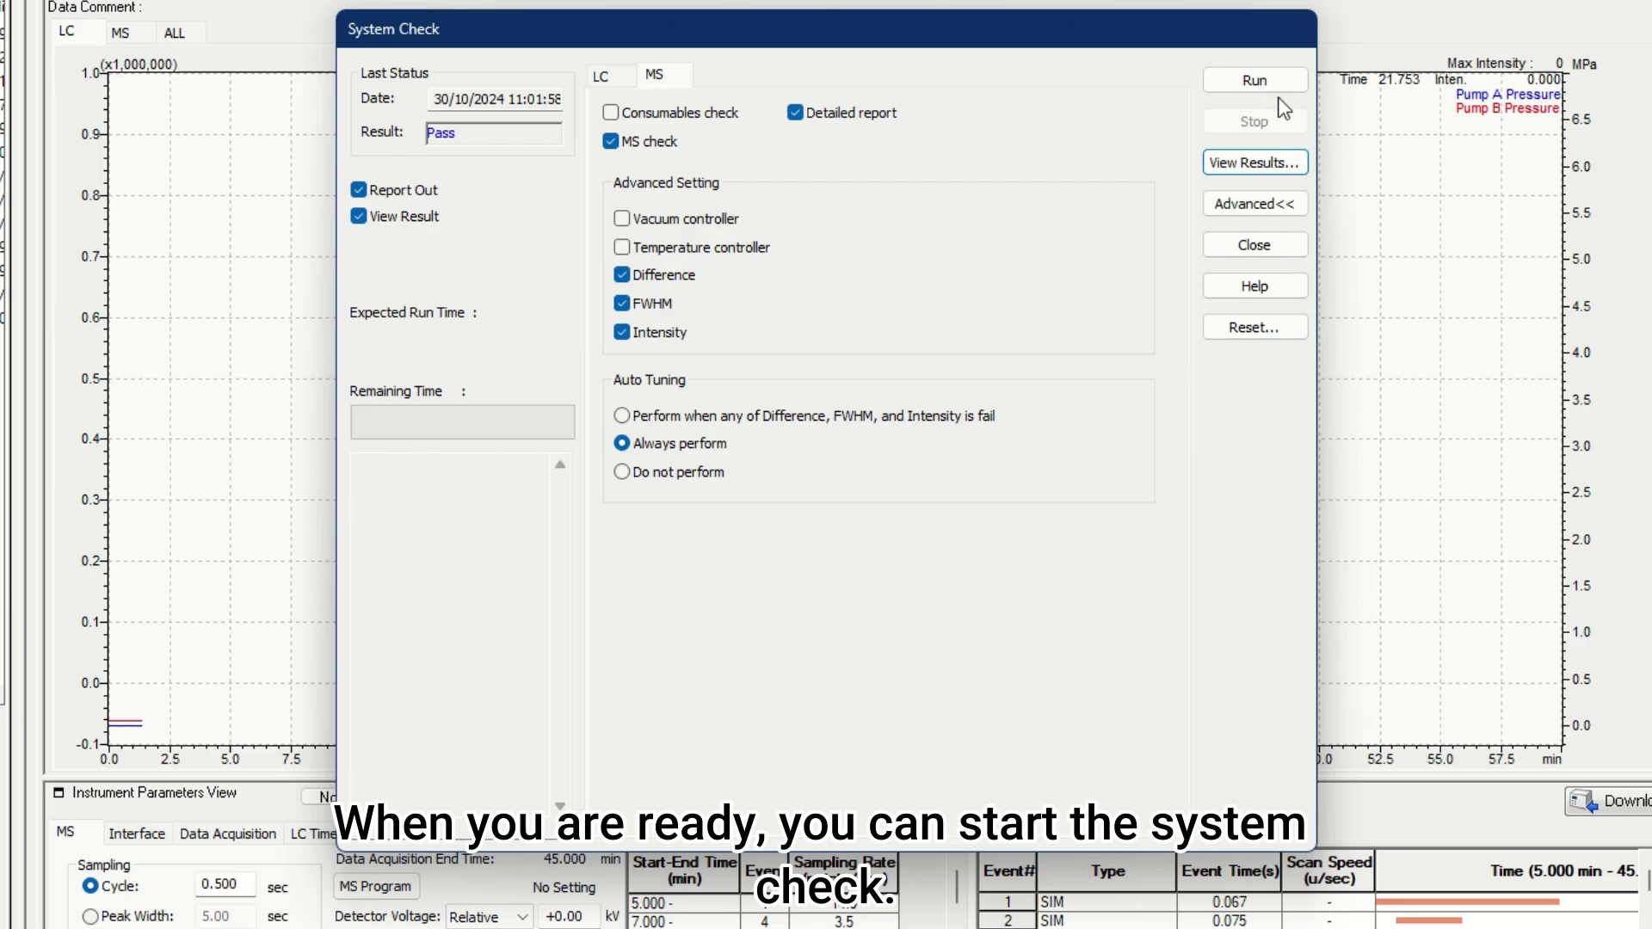
- Run the LCMS-2050 system check until the PDF save prompt appears
{"action": "left_click", "coordinate": [1255, 80]}
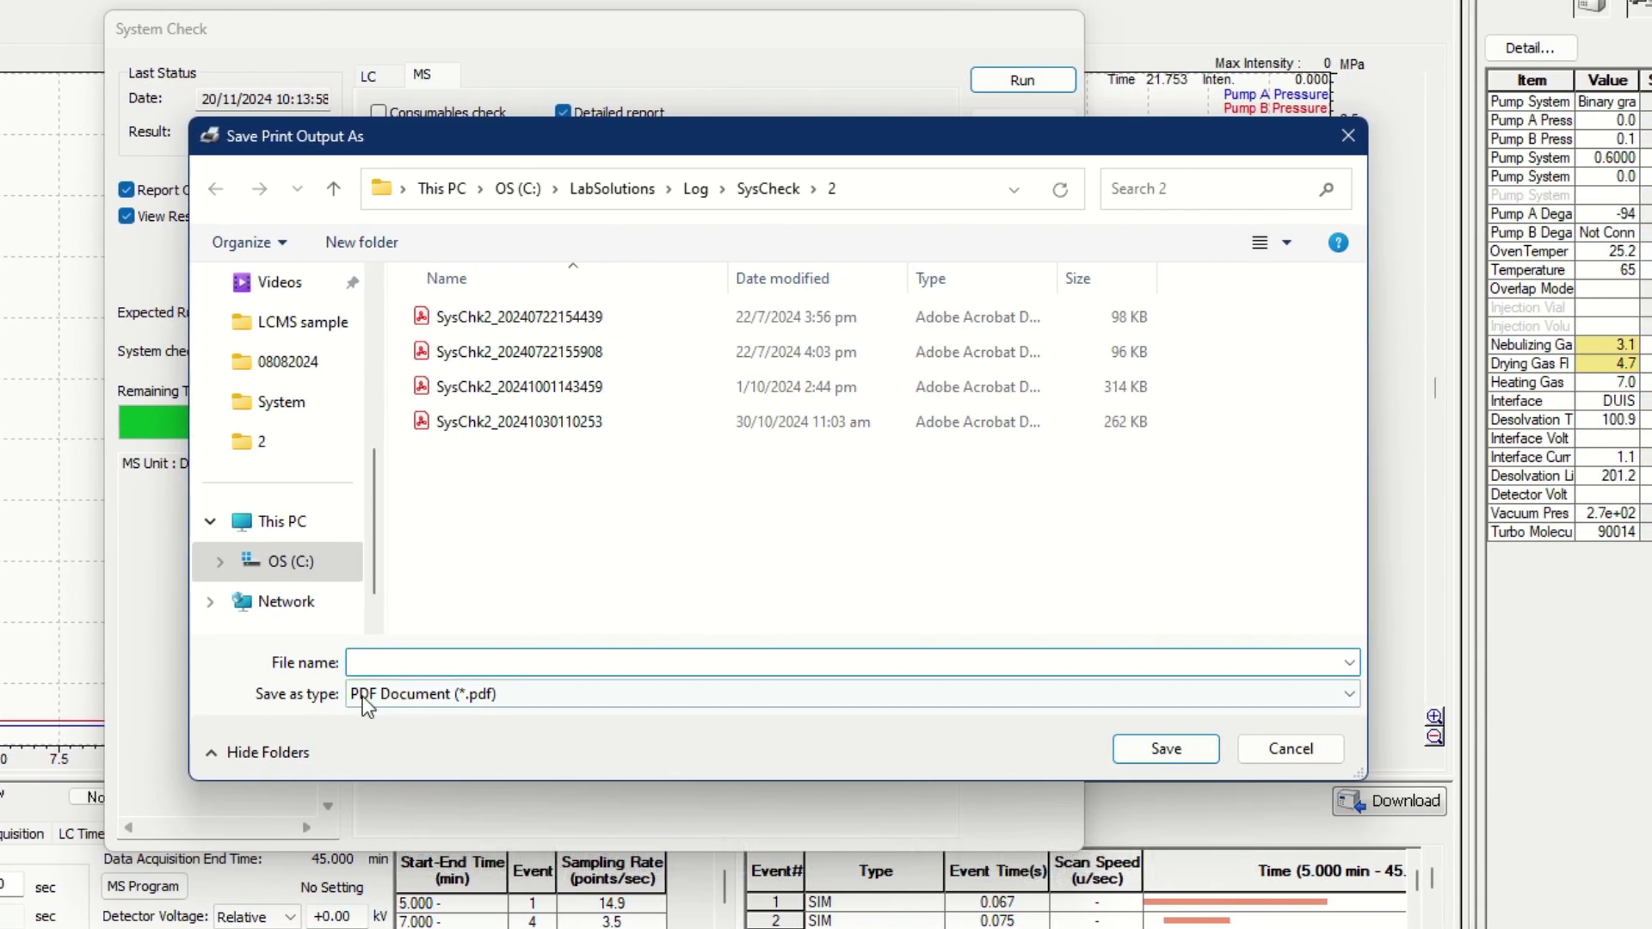
{"action": "left_click", "coordinate": [638, 422]}
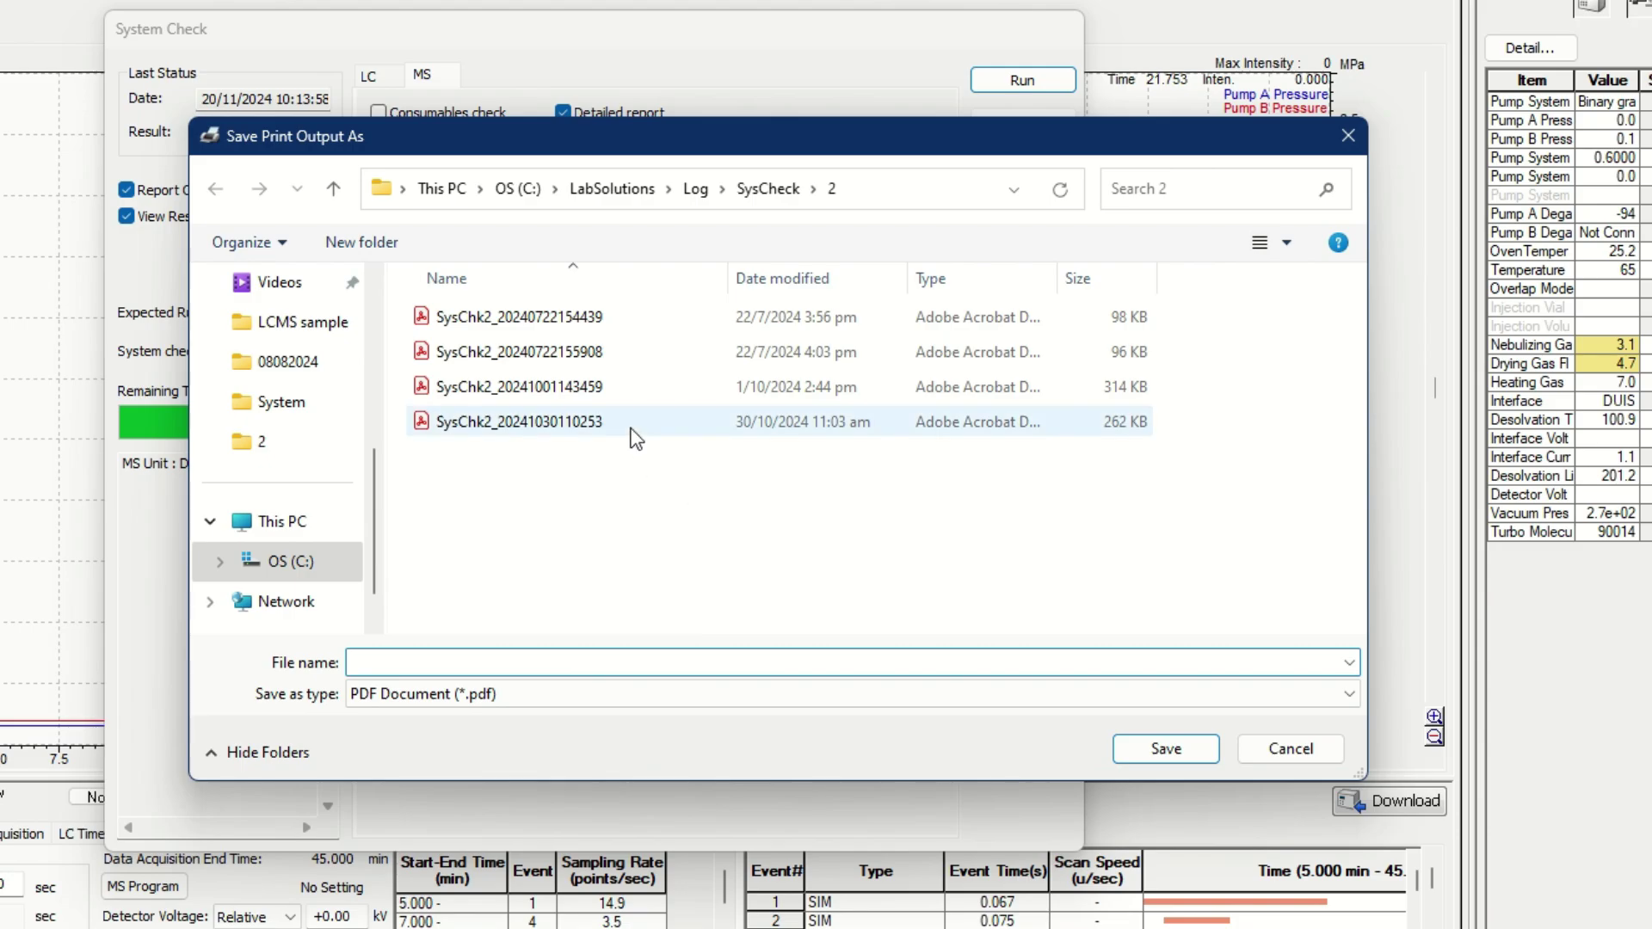
{"action": "left_click", "coordinate": [612, 662]}
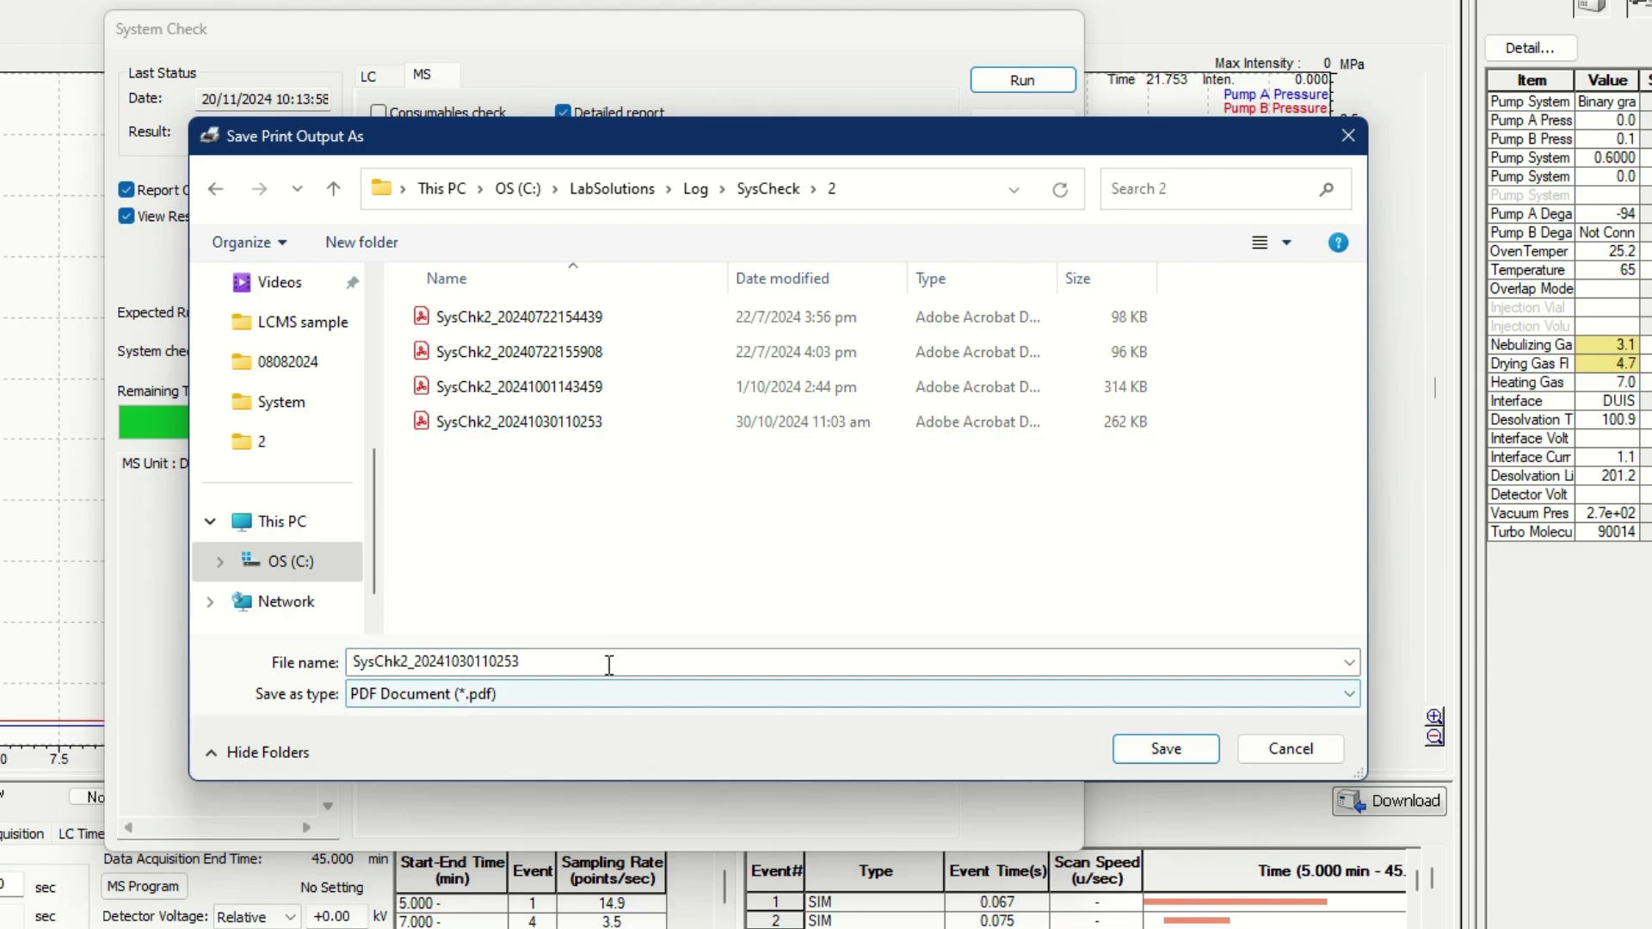
{"action": "left_click", "coordinate": [583, 662]}
{"action": "key", "text": "BackSpace"}
{"action": "key", "text": "BackSpace"}
{"action": "key", "text": "BackSpace"}
{"action": "type", "text": "1201031"}
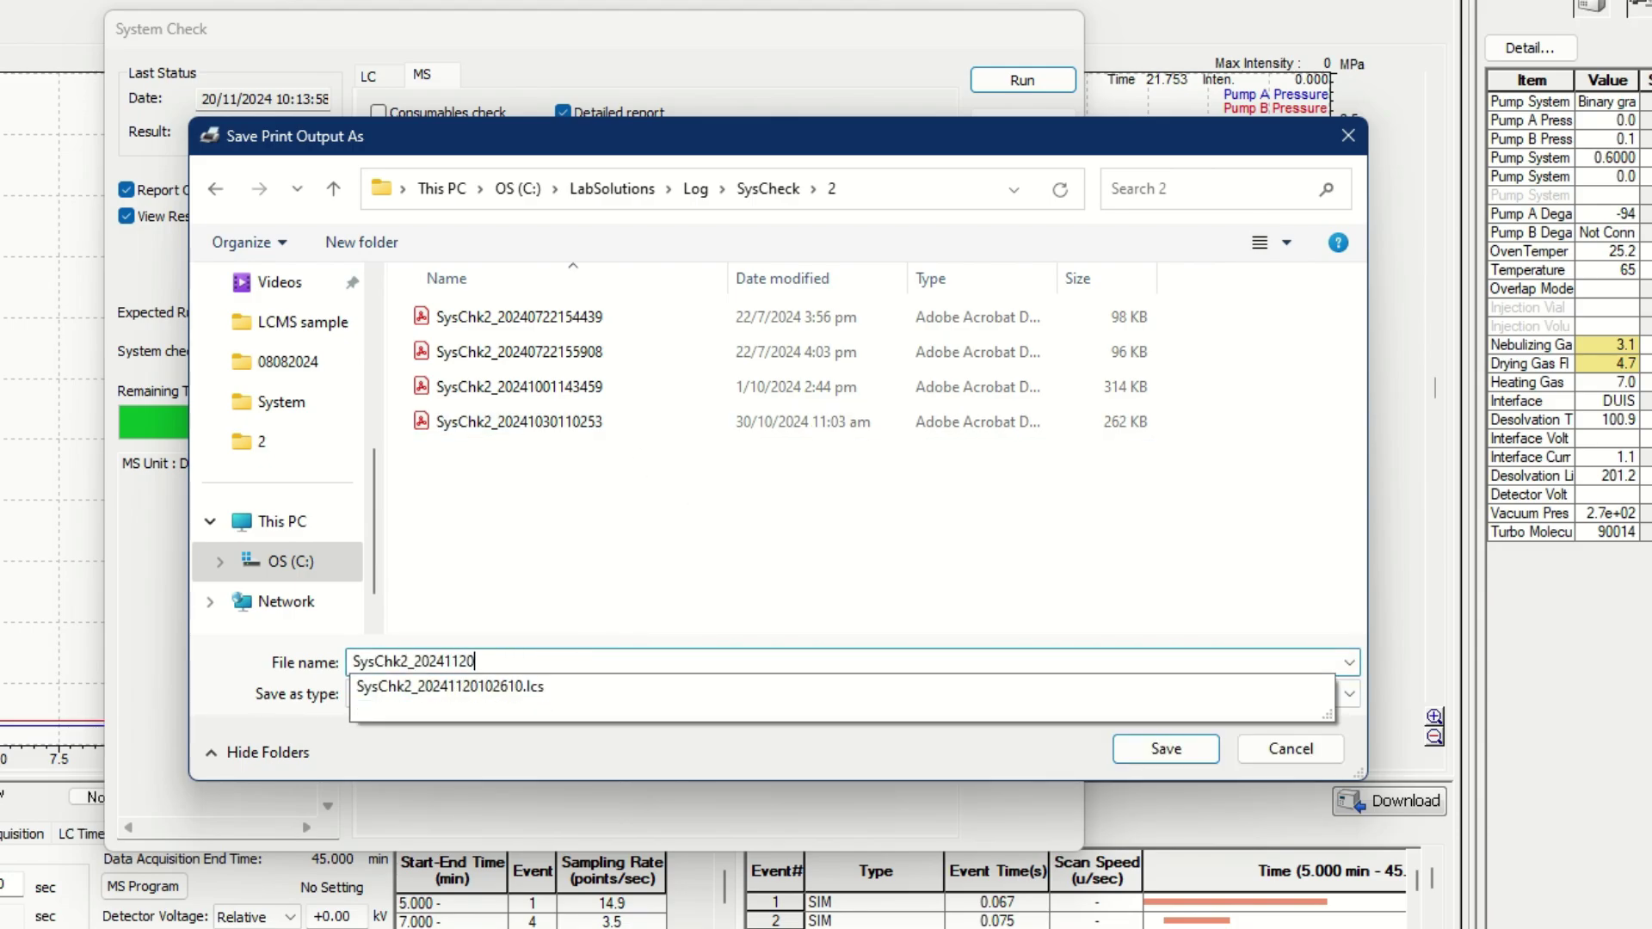
{"action": "left_click", "coordinate": [1164, 749]}
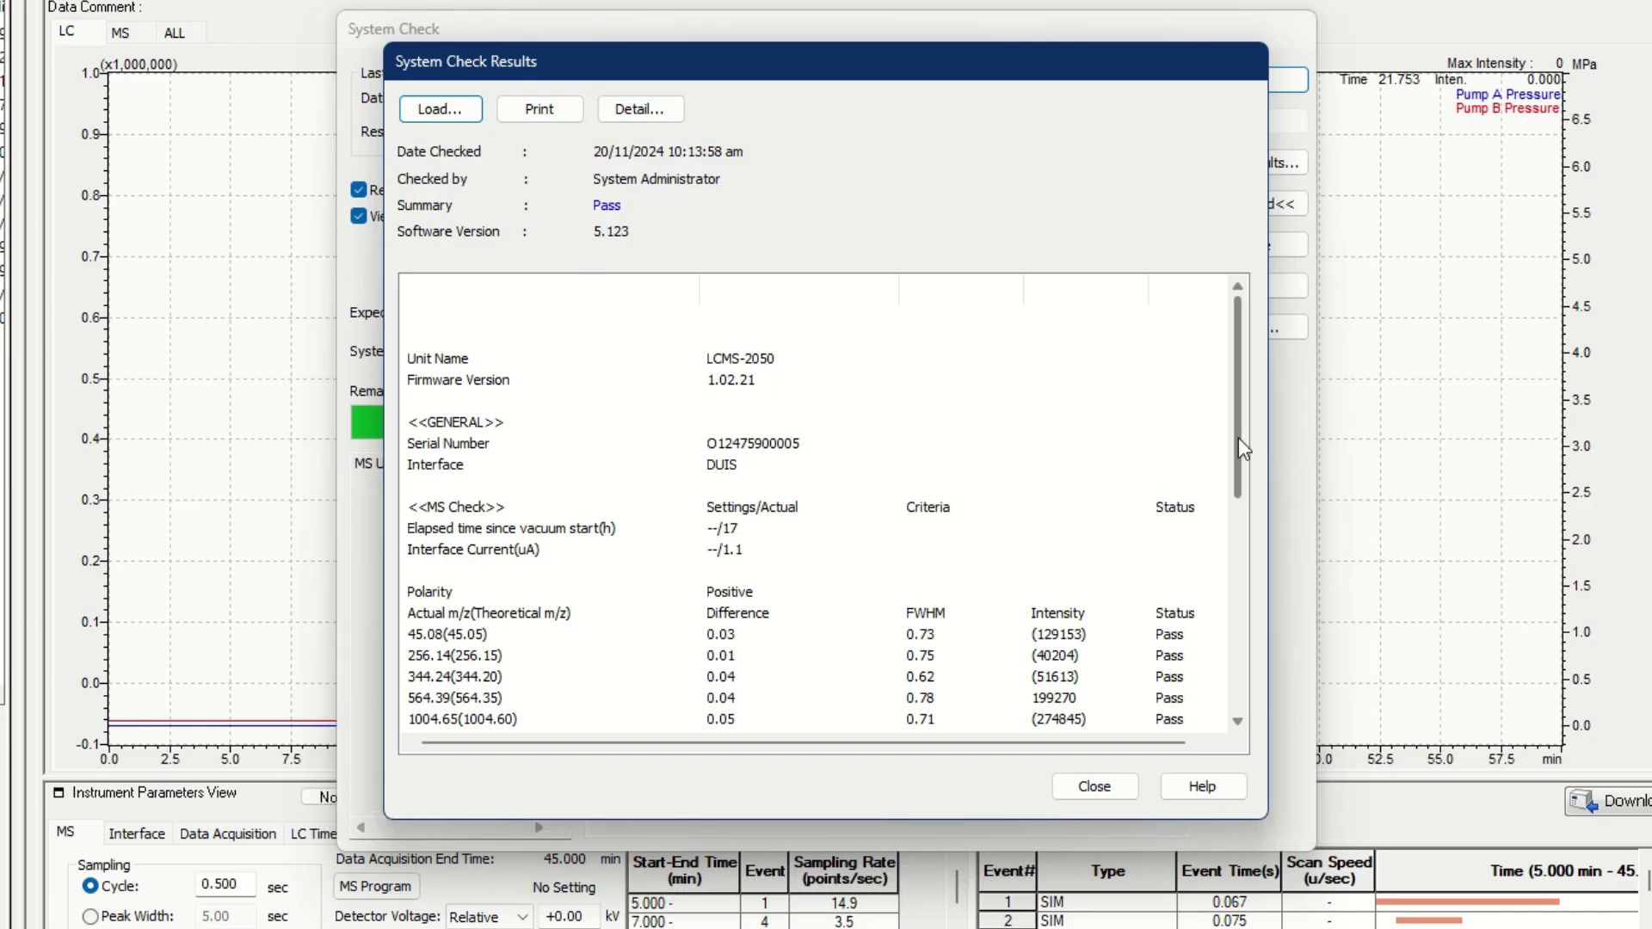
{"action": "left_click_drag", "start_coordinate": [1238, 438], "coordinate": [1234, 674]}
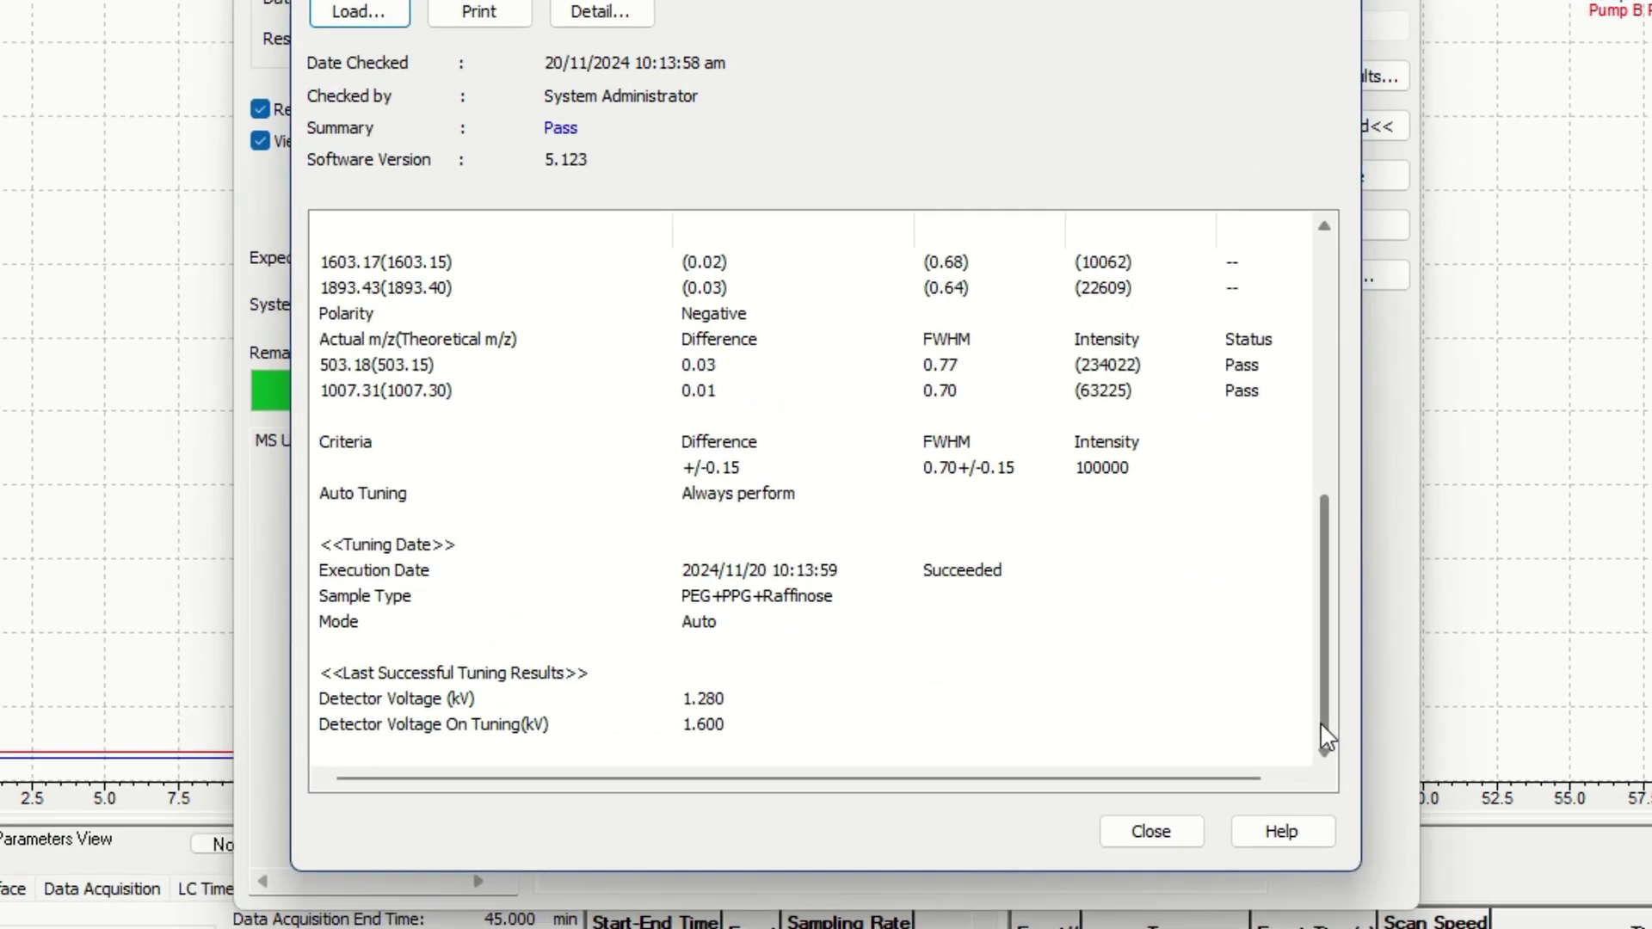
{"action": "left_click_drag", "start_coordinate": [1490, 754], "coordinate": [1493, 706]}
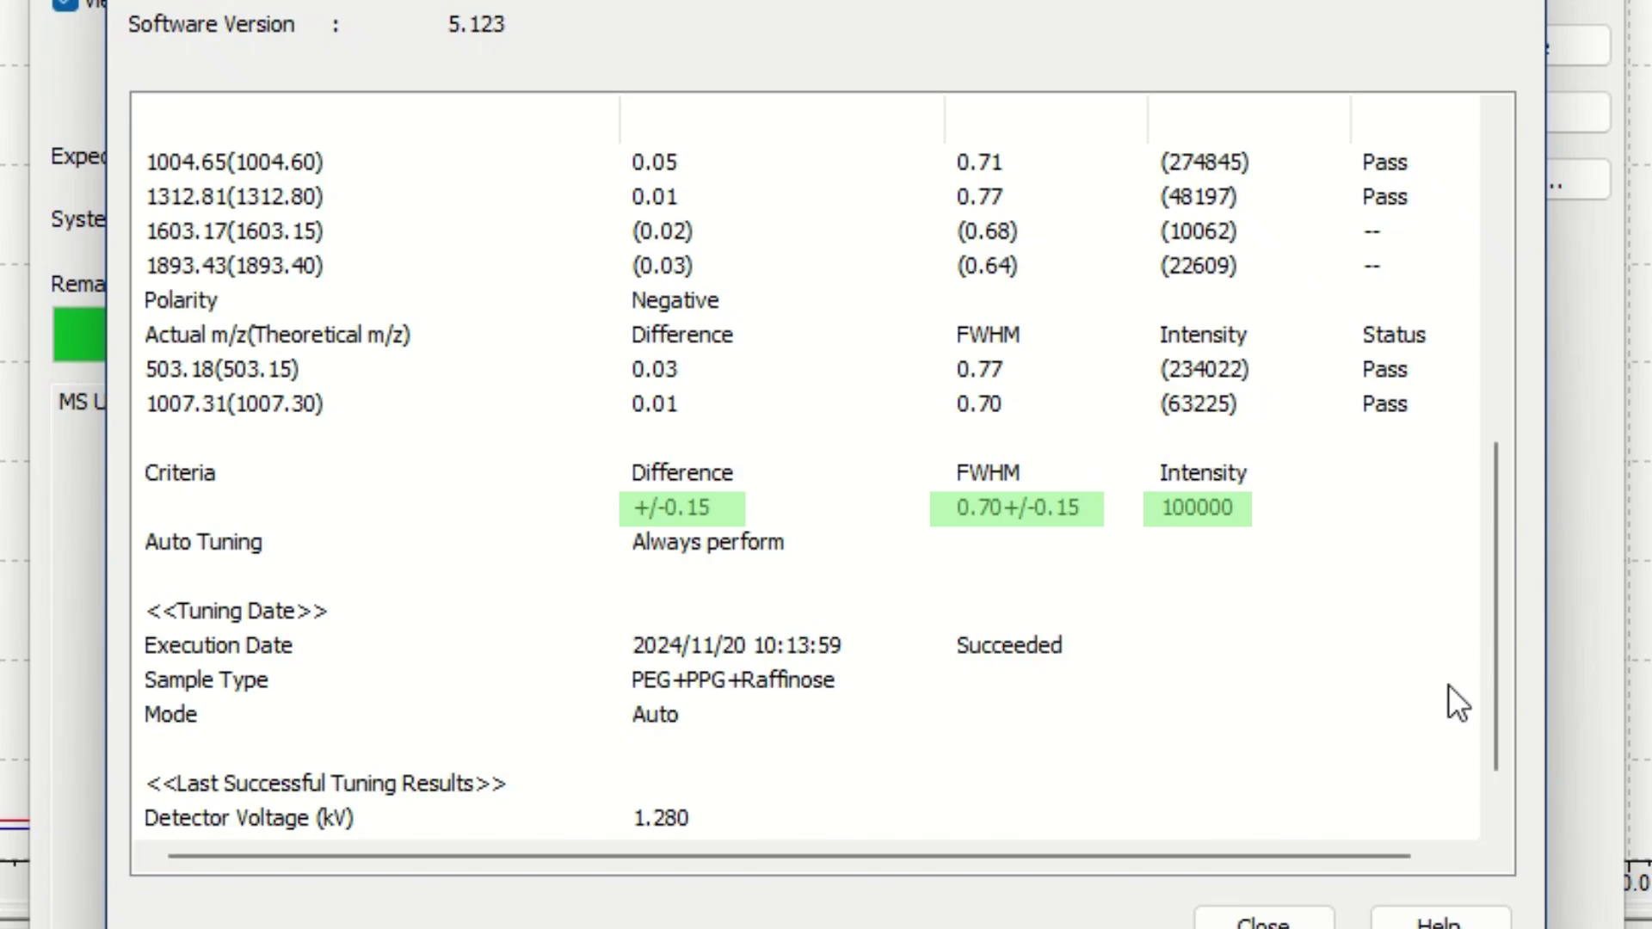
{"action": "left_click_drag", "start_coordinate": [1487, 618], "coordinate": [1488, 717]}
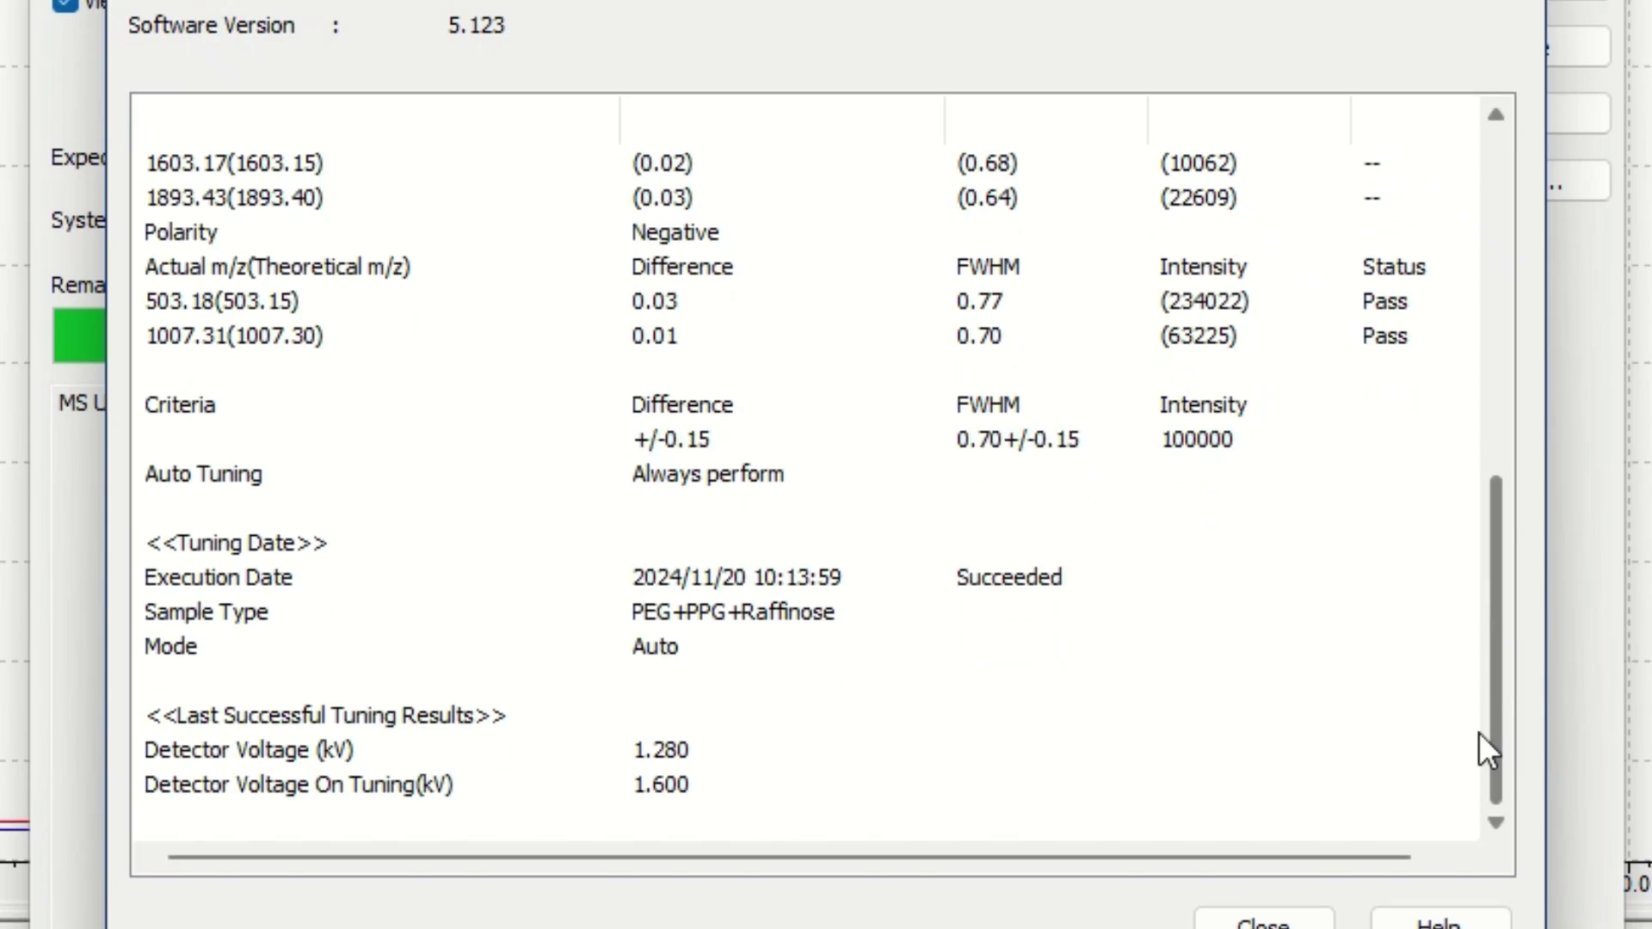
{"action": "left_click_drag", "start_coordinate": [1493, 595], "coordinate": [1495, 426]}
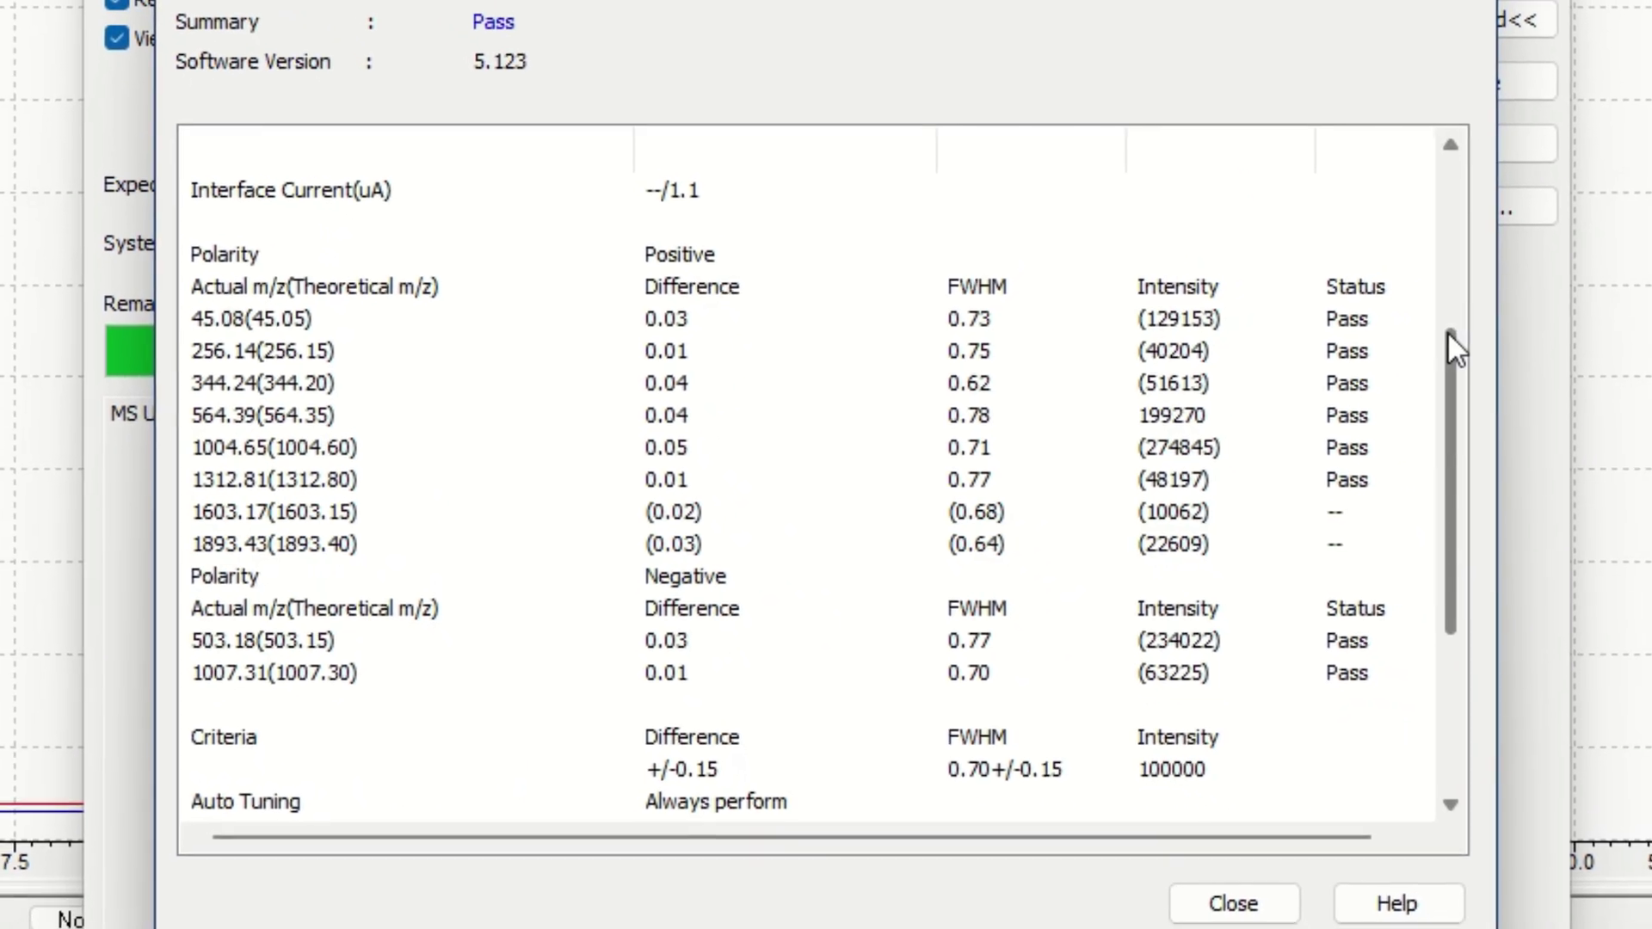
{"action": "left_click_drag", "start_coordinate": [1447, 332], "coordinate": [1446, 775]}
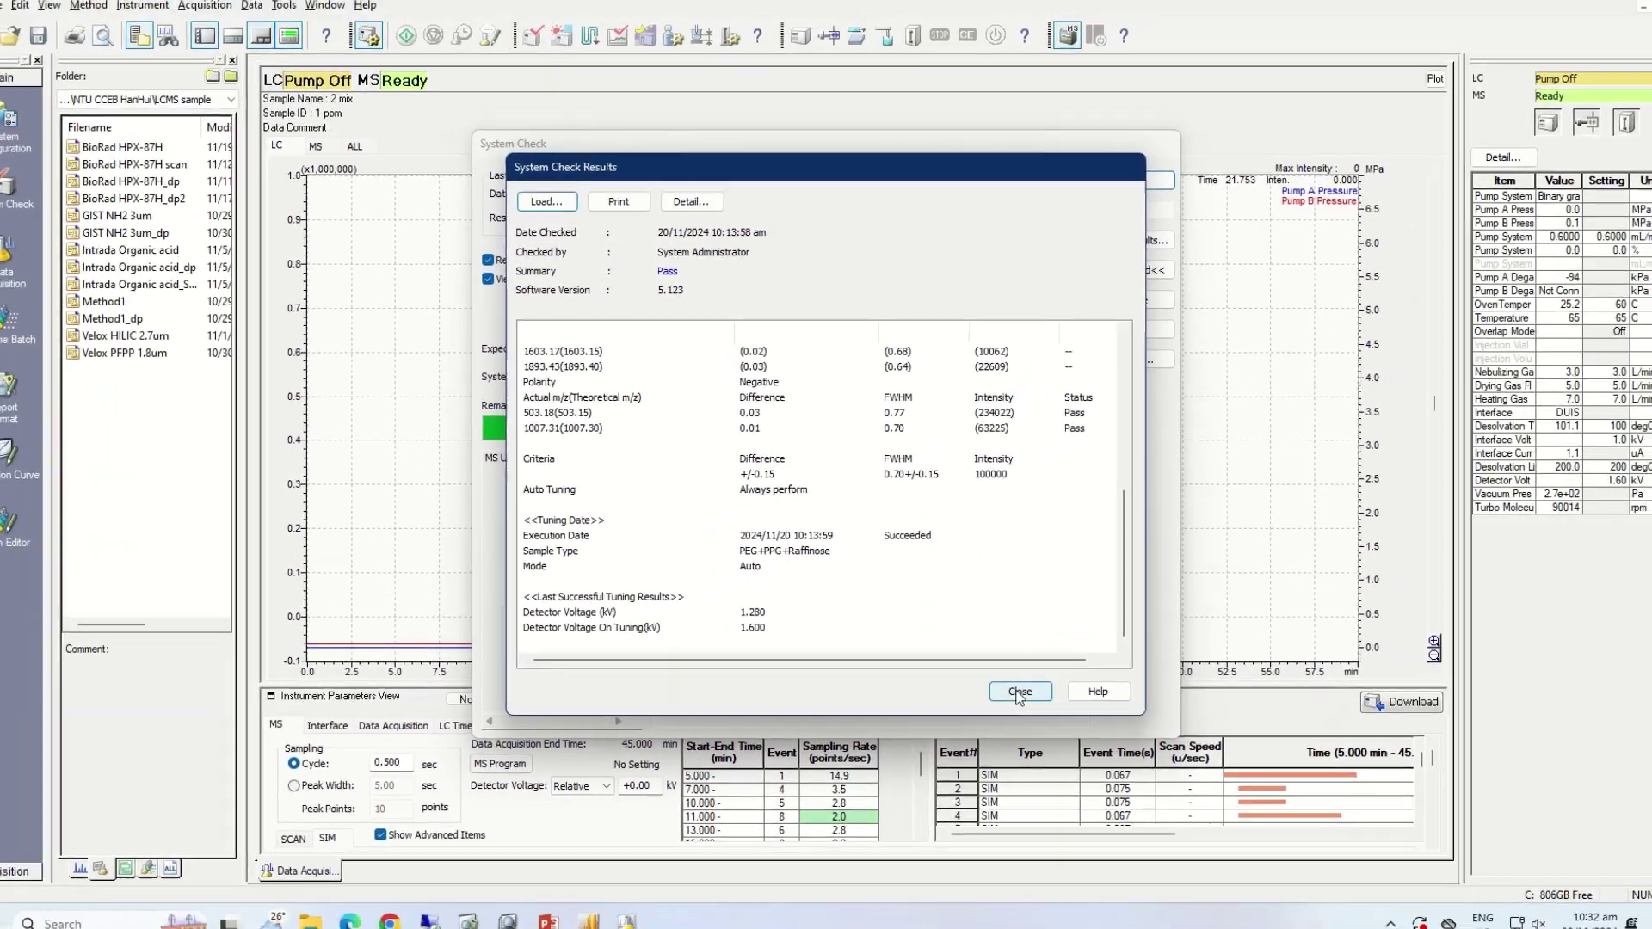
- Close the System Check Results window and the System Check dialog
{"action": "left_click", "coordinate": [1019, 693]}
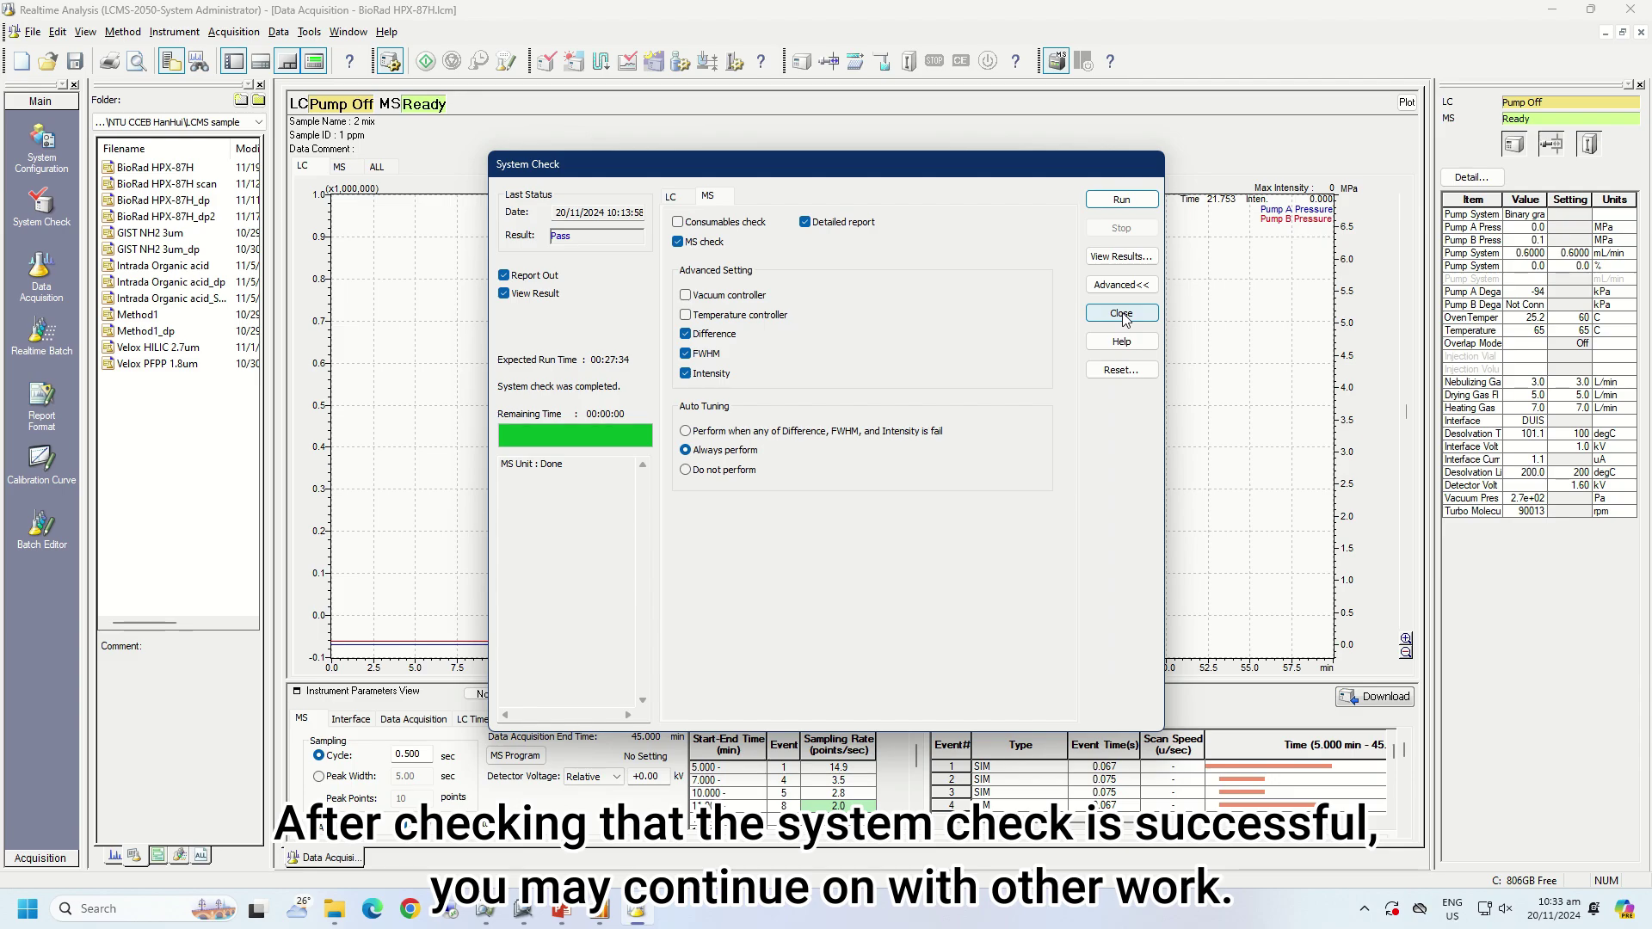
{"action": "left_click", "coordinate": [1121, 314]}
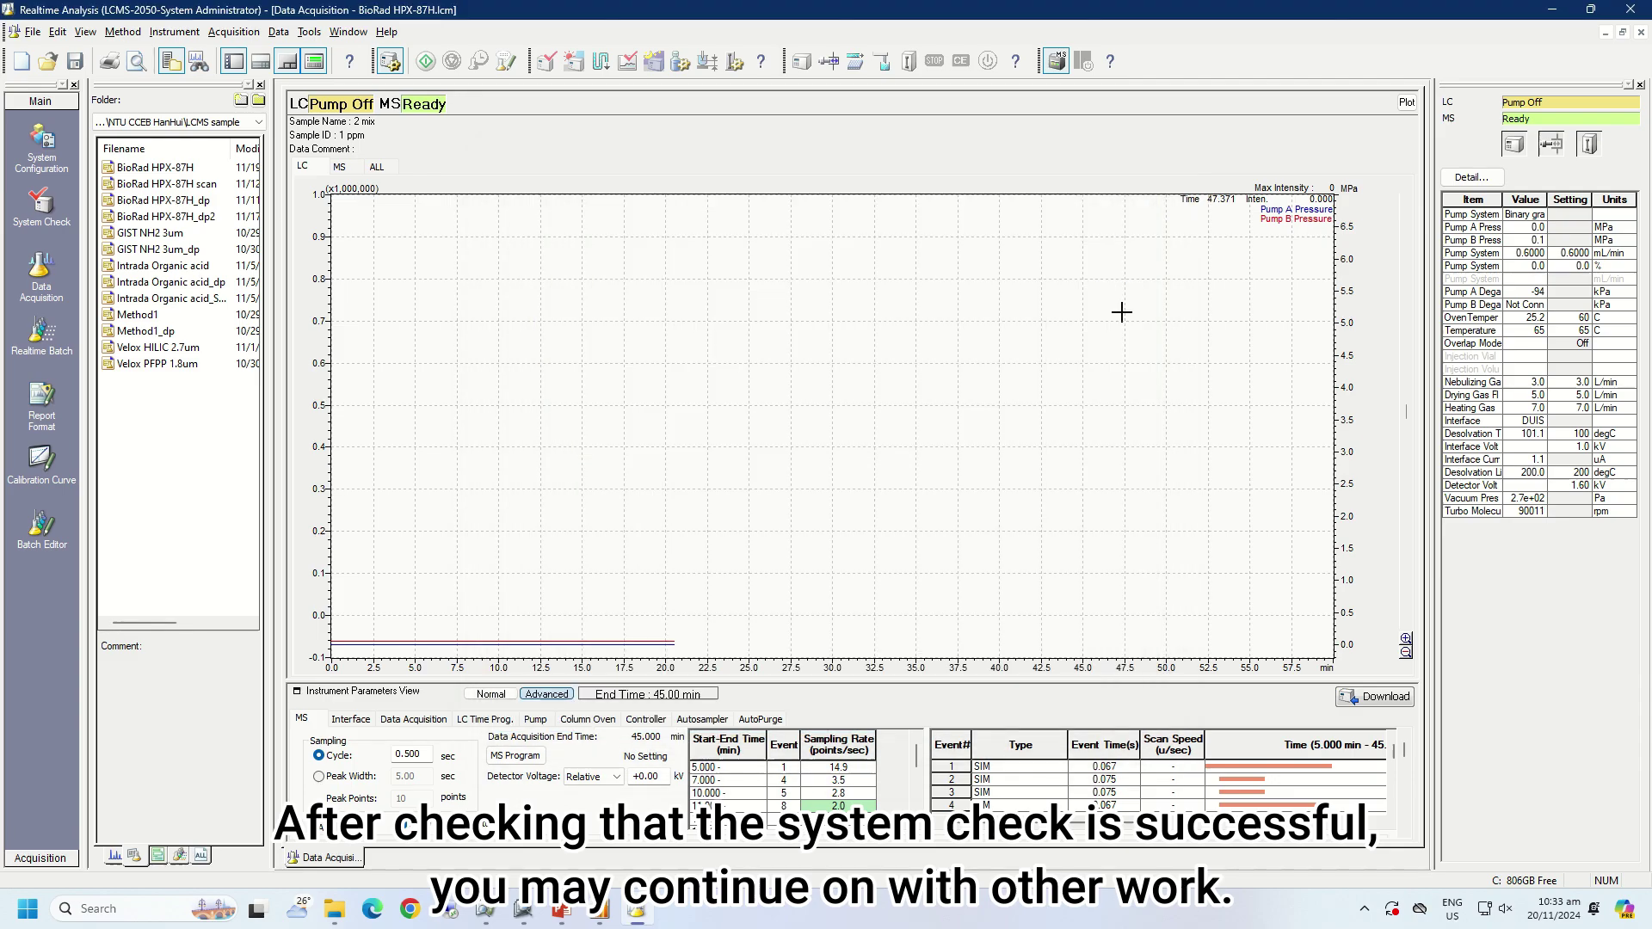